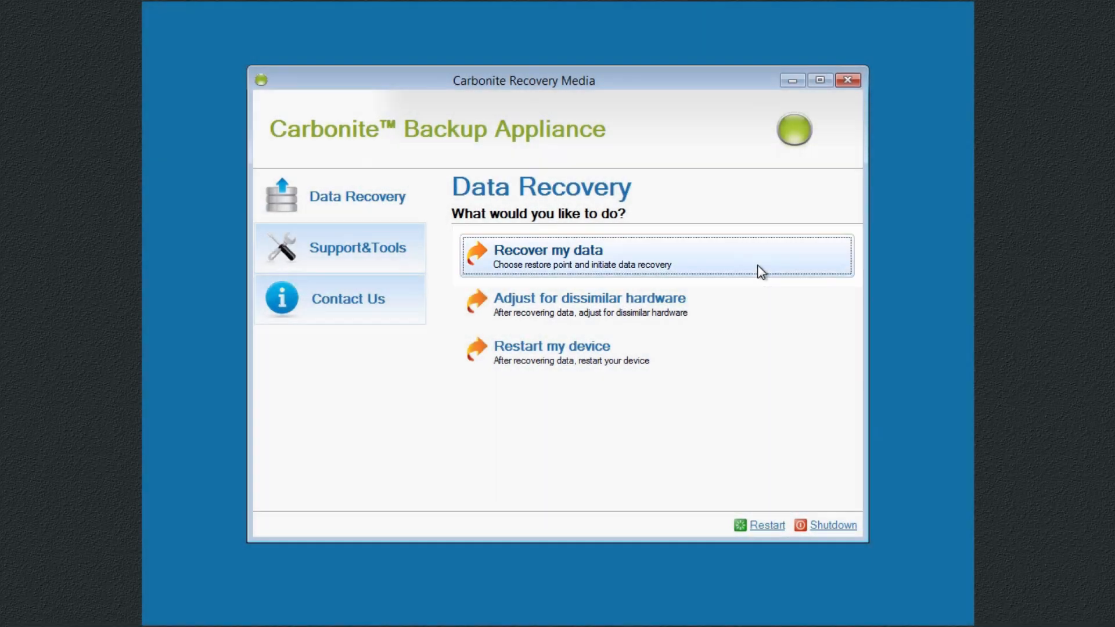
Start a data recovery and choose Carbonite Server Backup as the recovery scenario
click(760, 271)
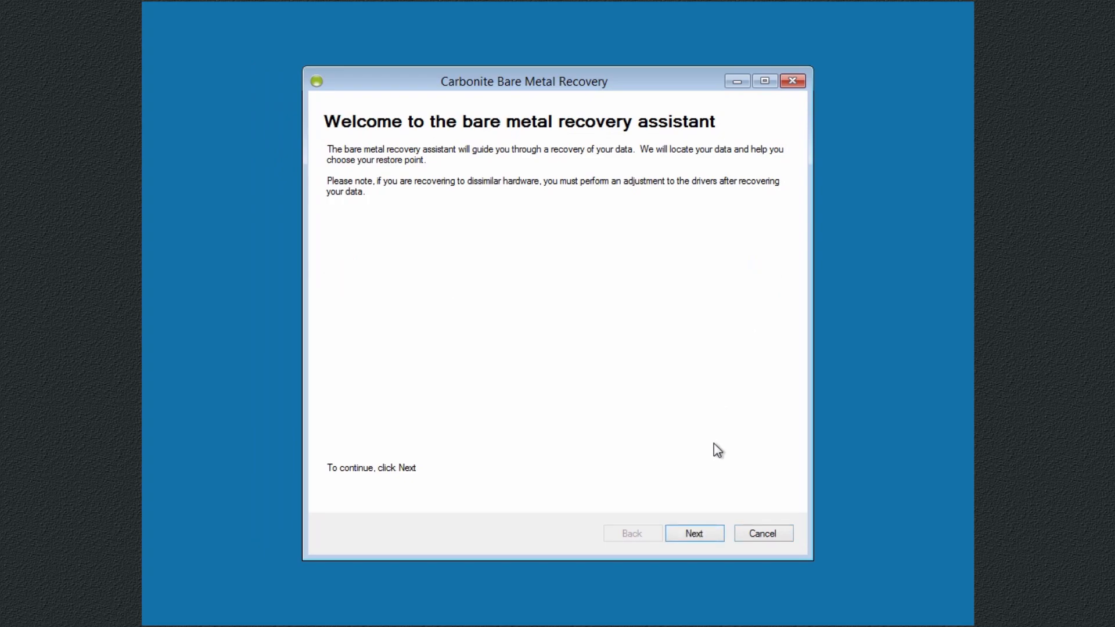
click(705, 534)
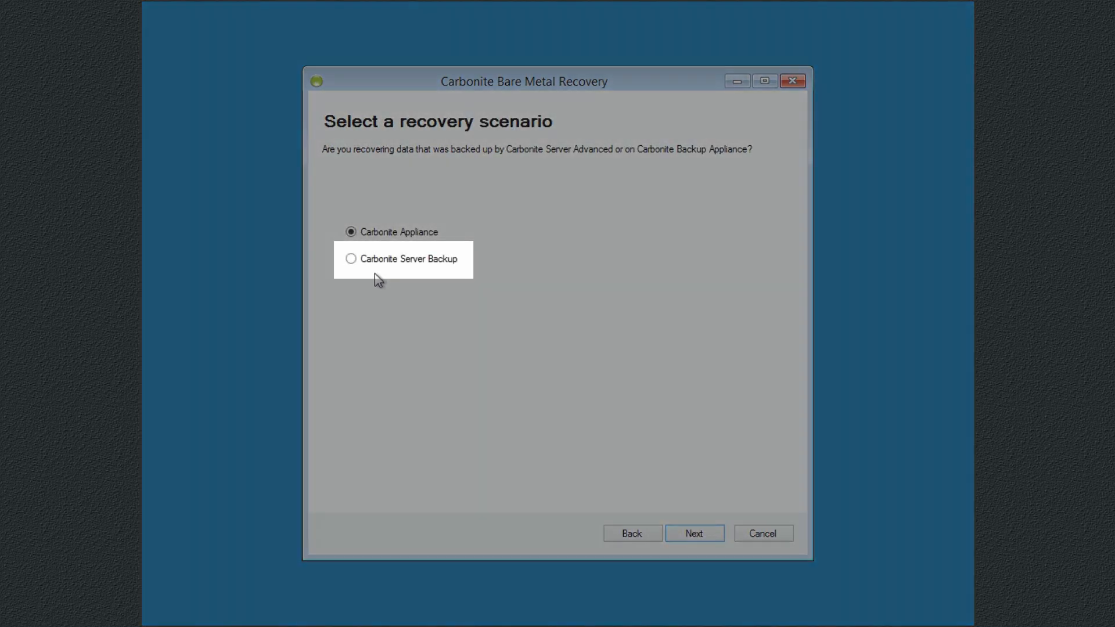
click(350, 258)
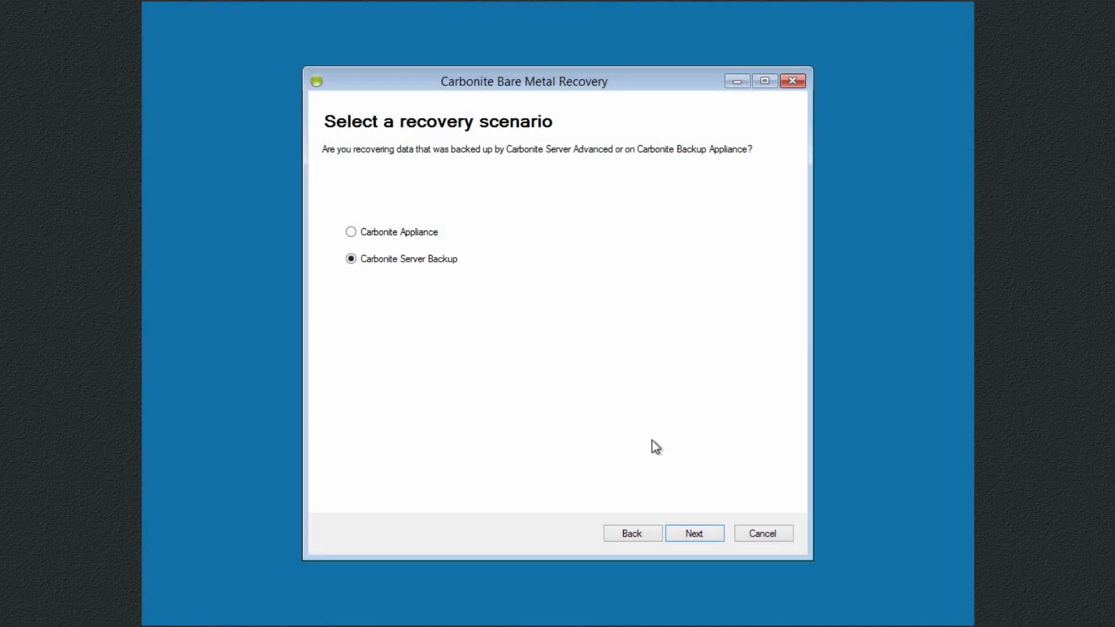
click(718, 534)
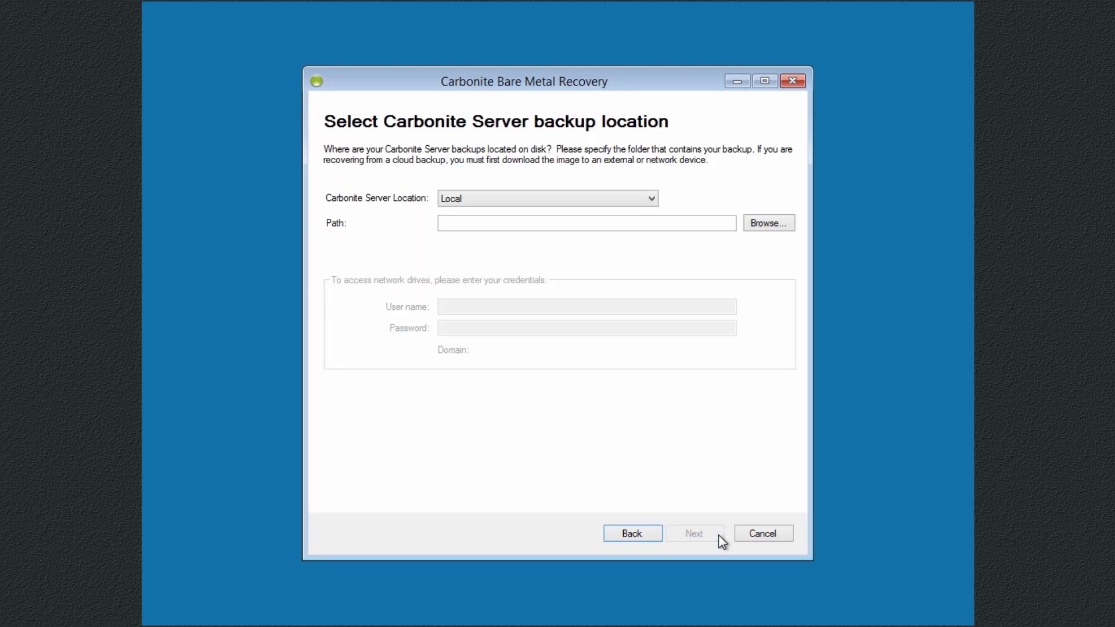
click(651, 200)
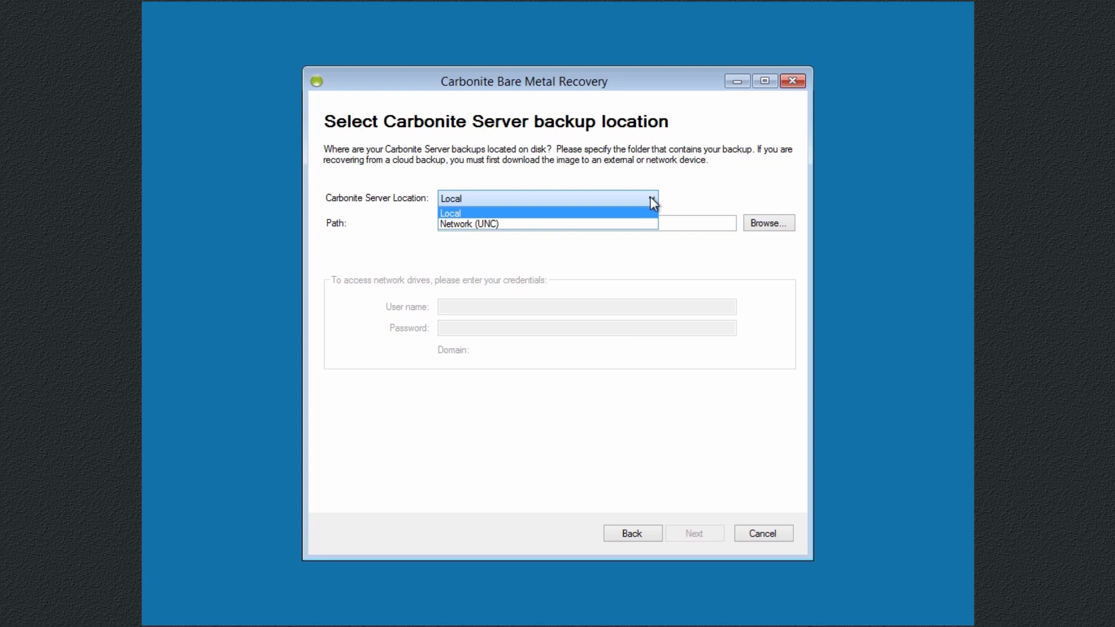
click(650, 214)
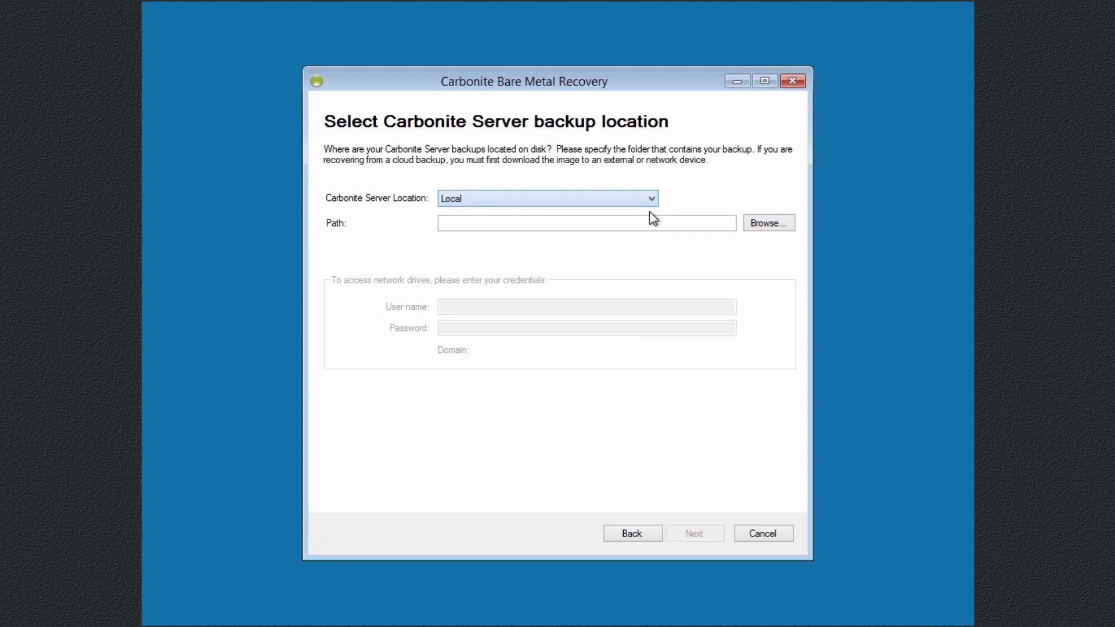
click(777, 225)
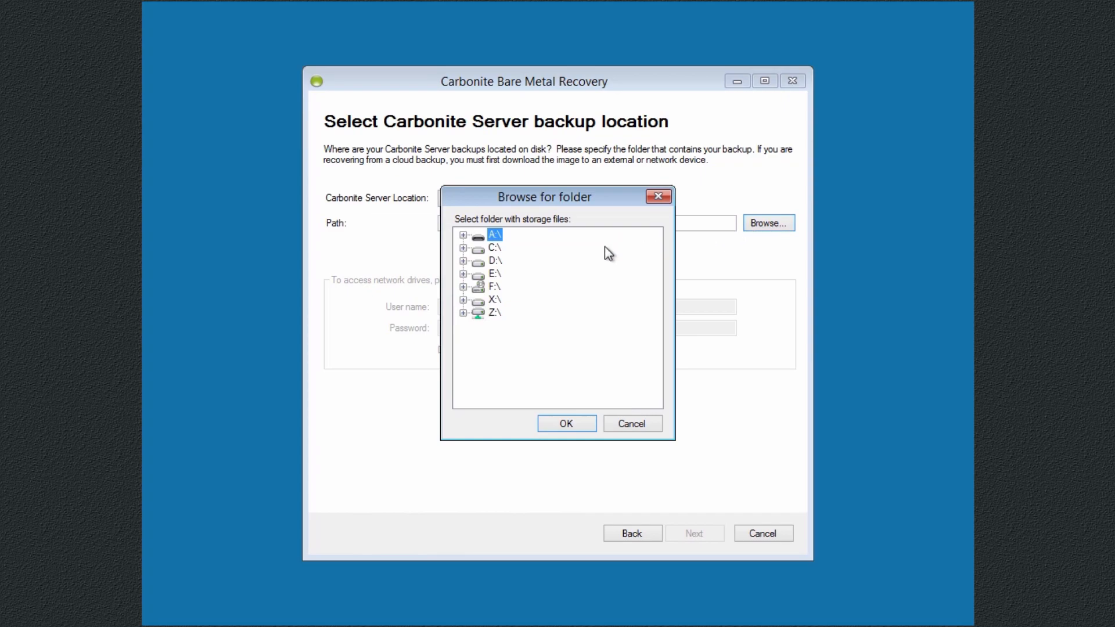
click(463, 260)
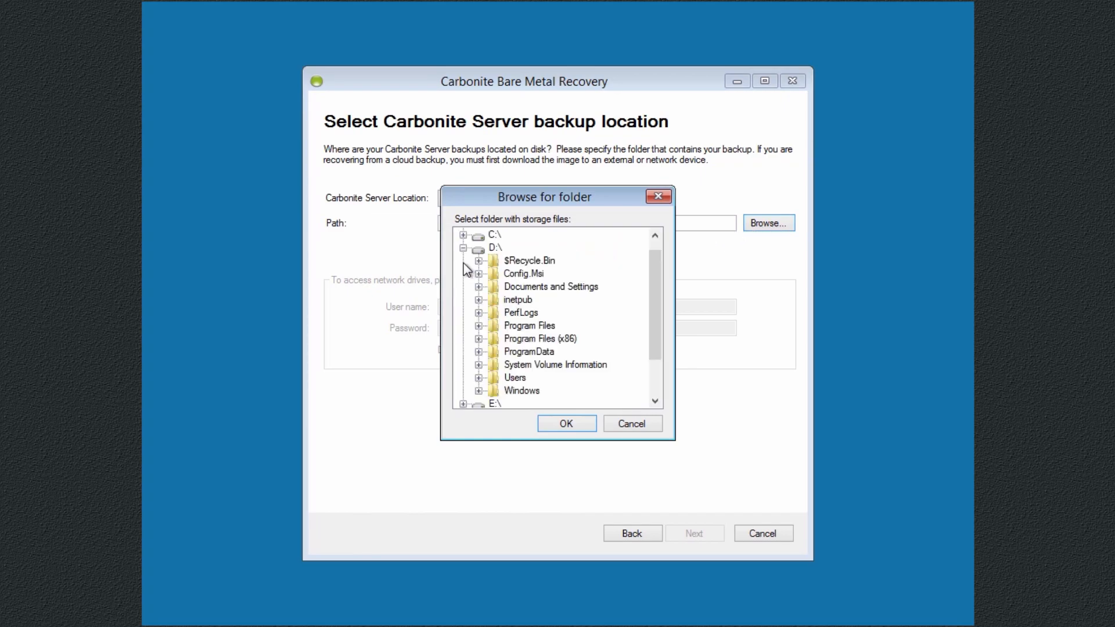
click(478, 377)
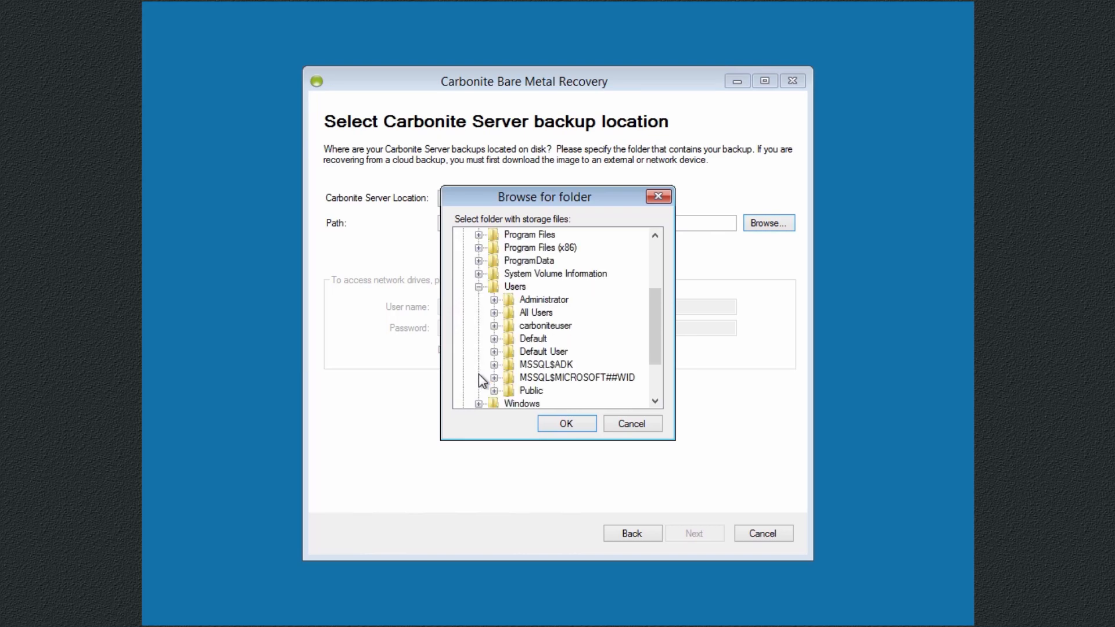
click(609, 426)
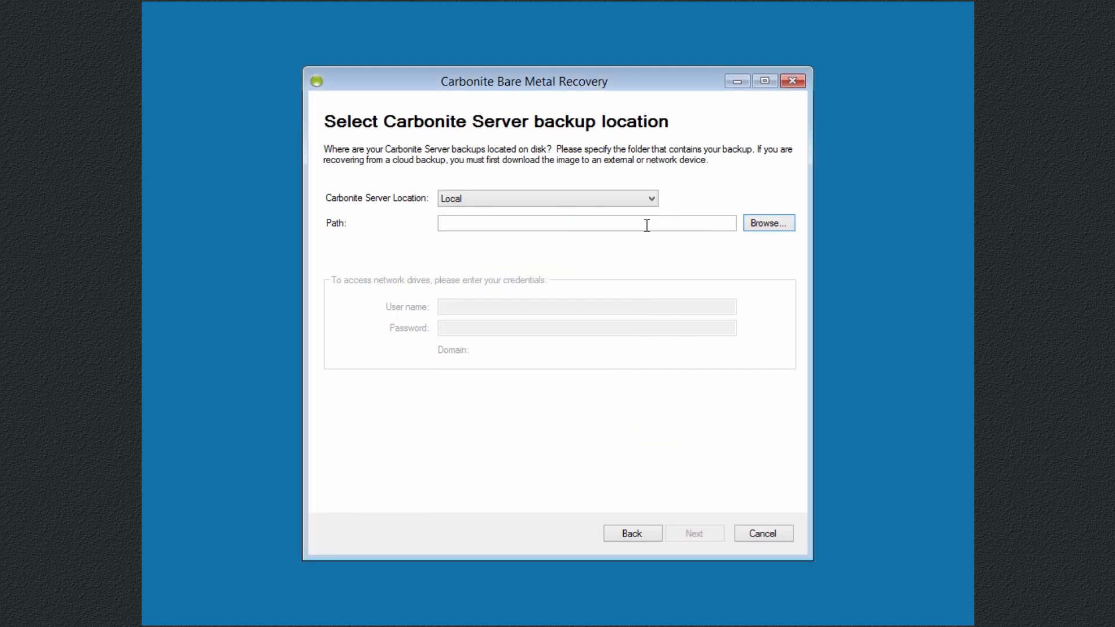
Set the backup location to Network (UNC) with the path to the share\image folder, and enter the network user name and password
click(646, 197)
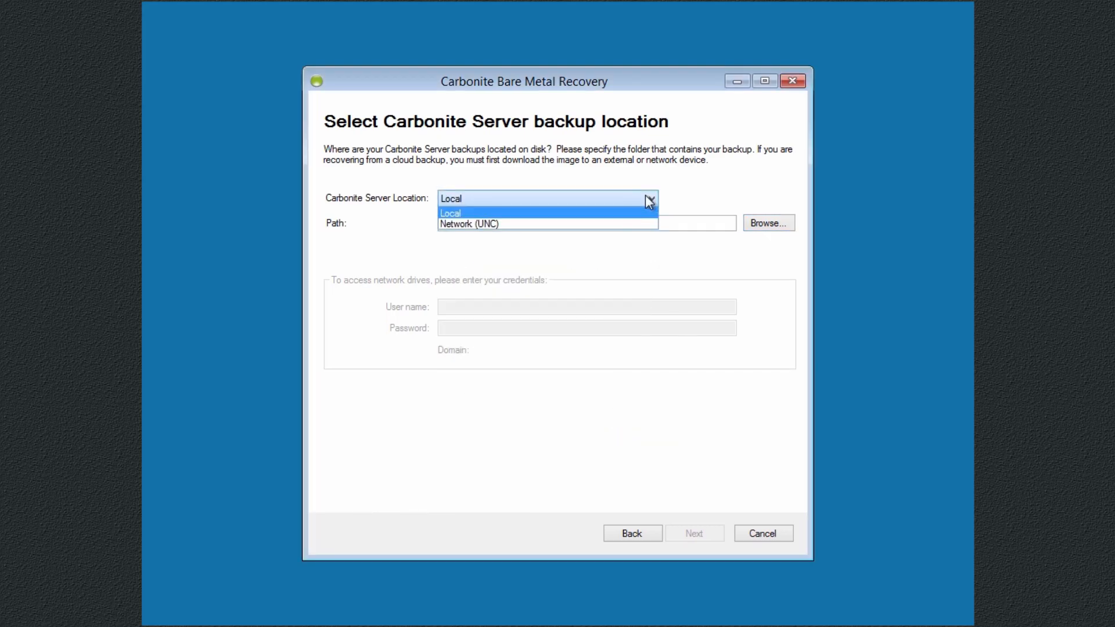
click(646, 227)
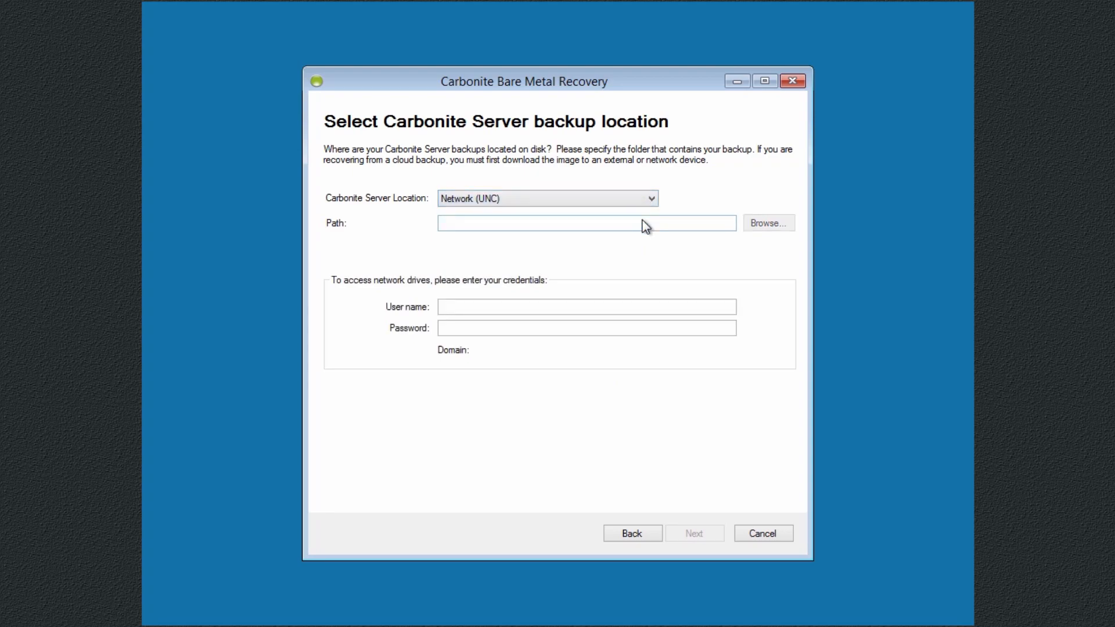
click(645, 227)
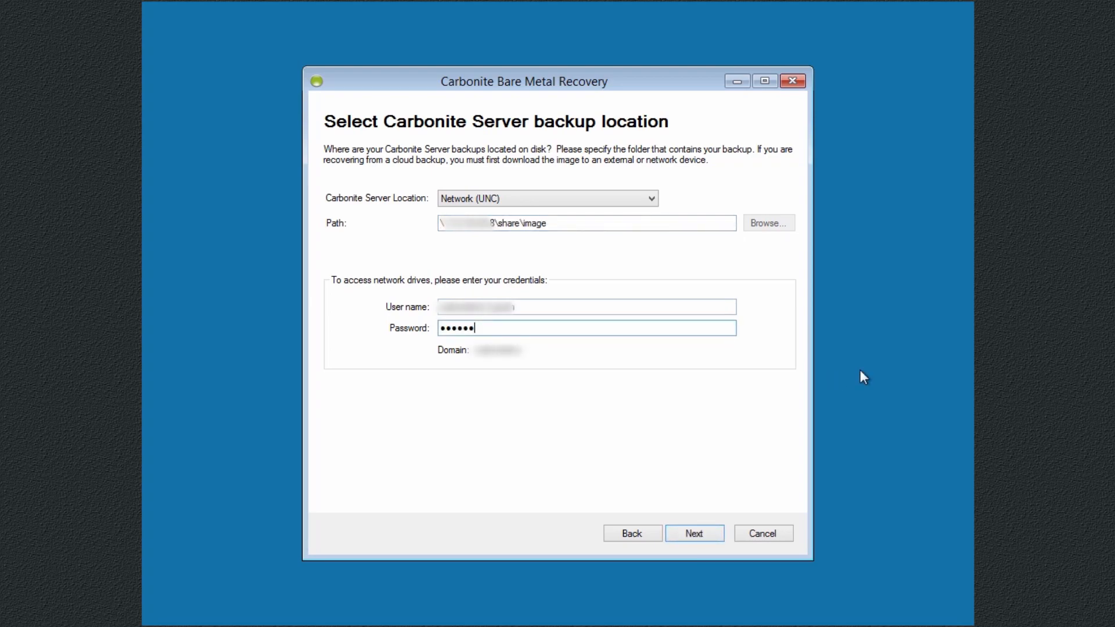
text(••••)
click(714, 534)
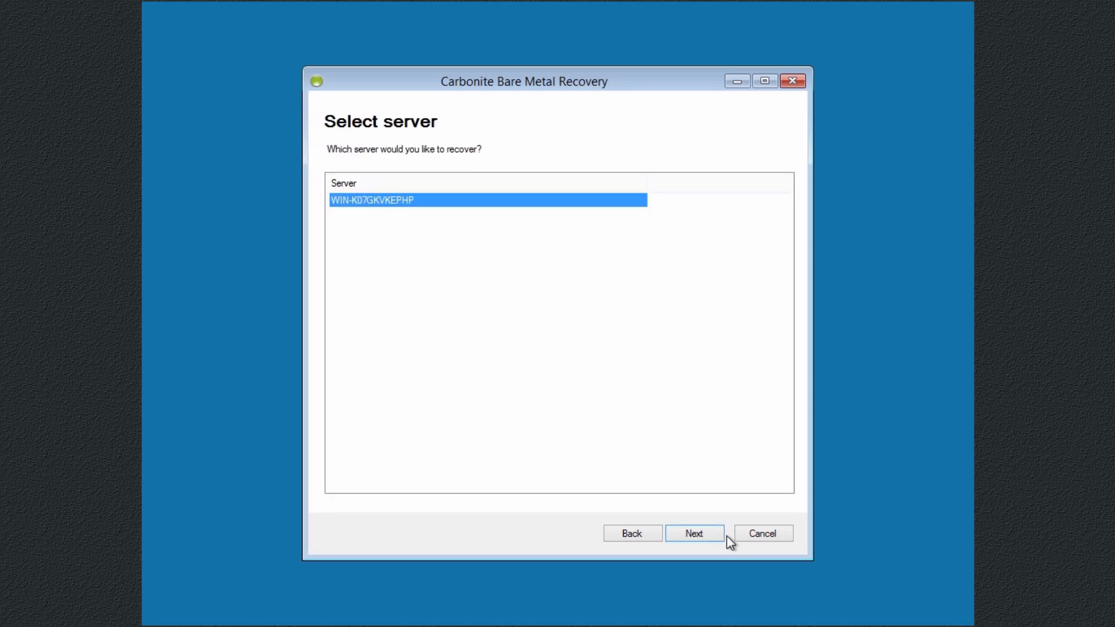
Choose the server WIN-K07GKVKEPHP and its backup set WIN-K07GKVKEPHP+Image for recovery
click(711, 534)
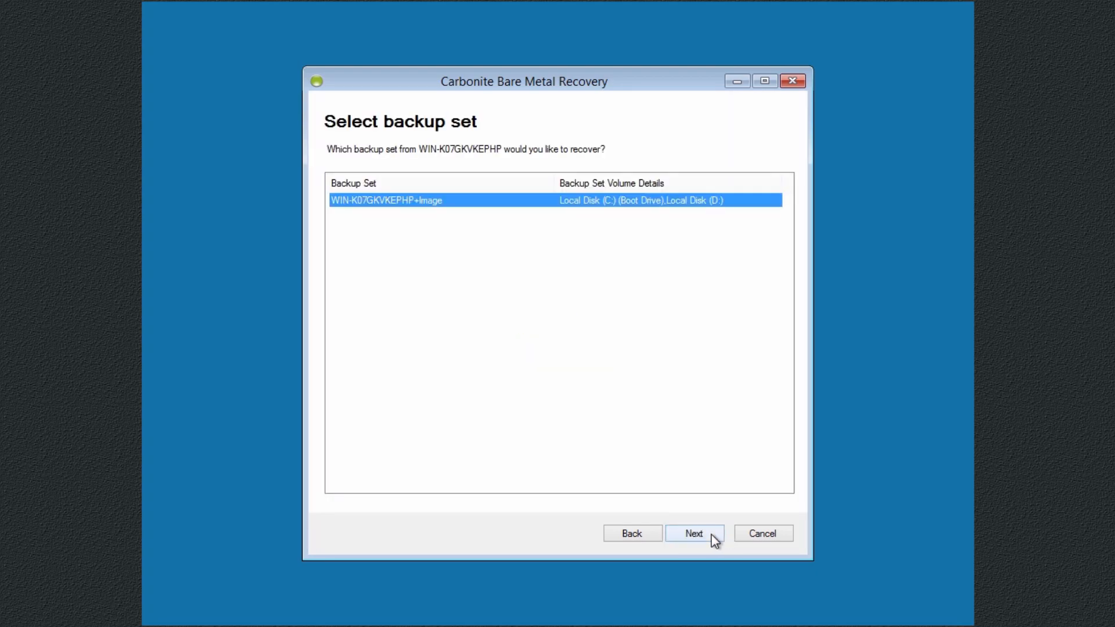
click(714, 535)
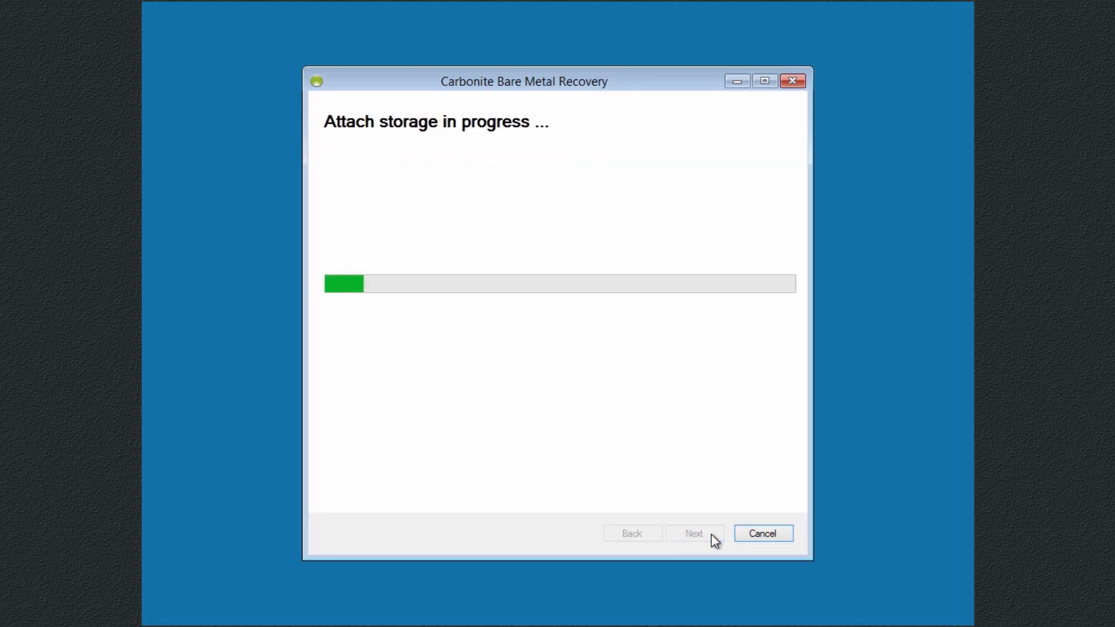
click(713, 534)
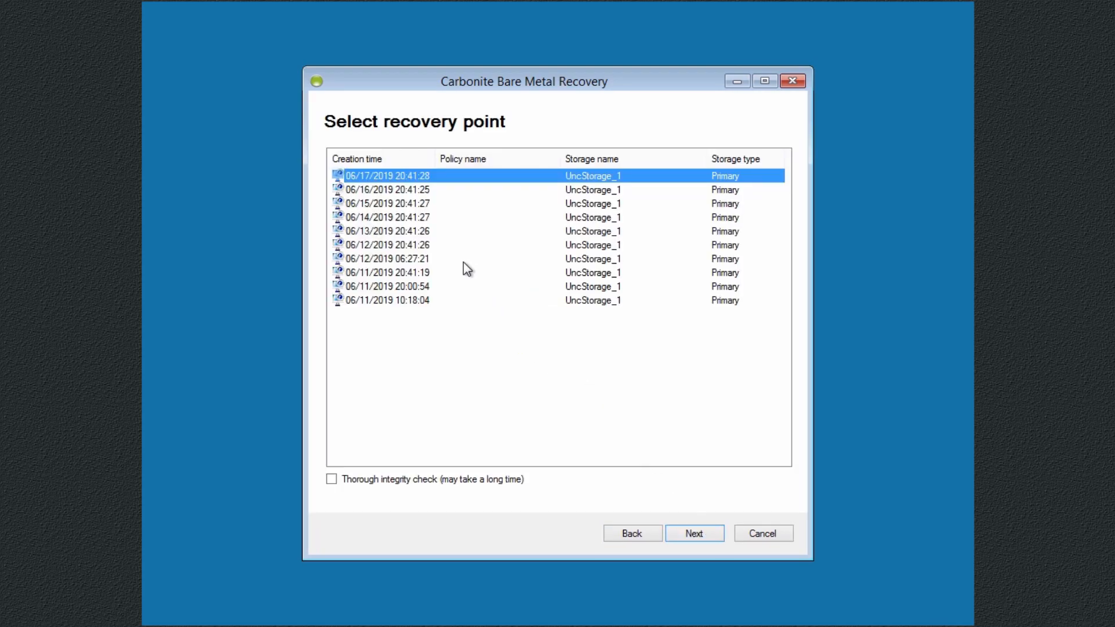
Select the 06/16/2019 20:41:25 recovery point and continue without the thorough integrity check
click(436, 233)
click(434, 219)
click(432, 204)
click(430, 188)
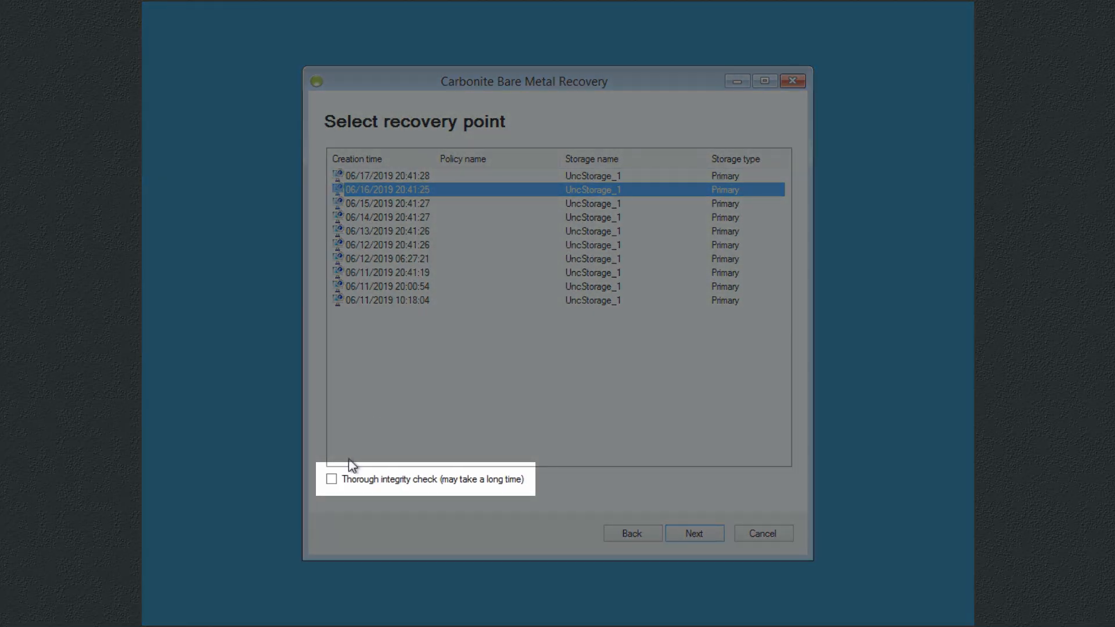
click(331, 479)
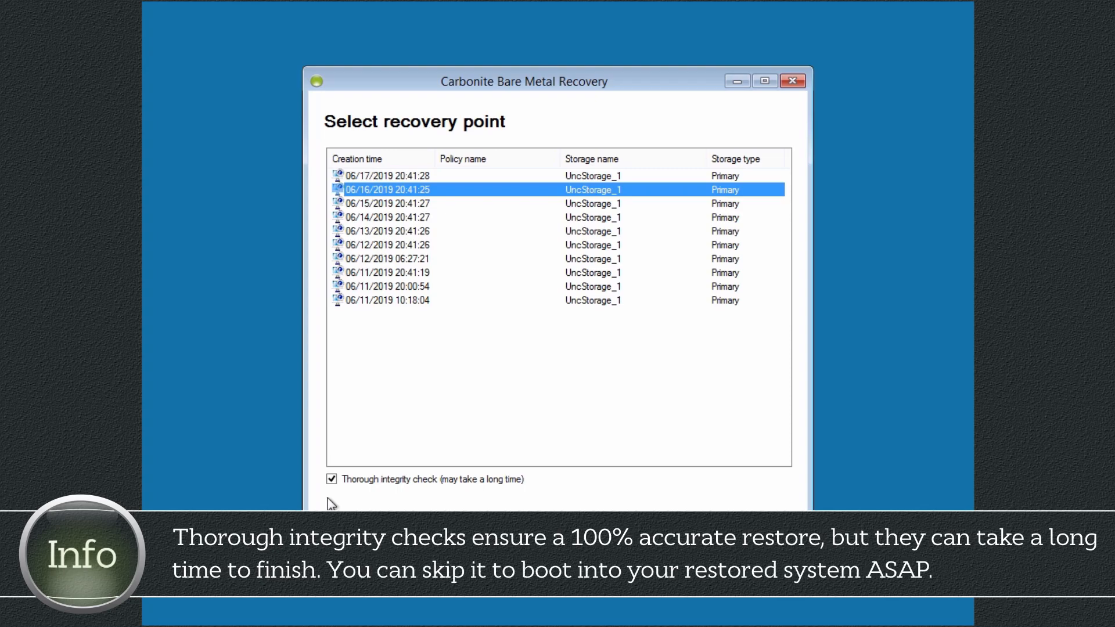
click(329, 480)
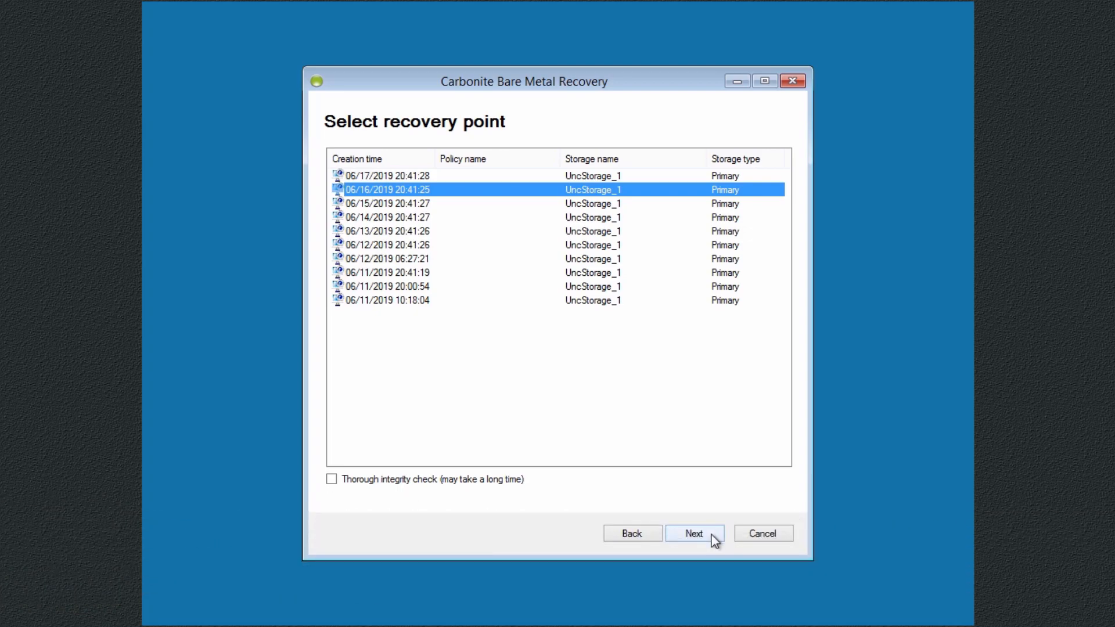
click(712, 535)
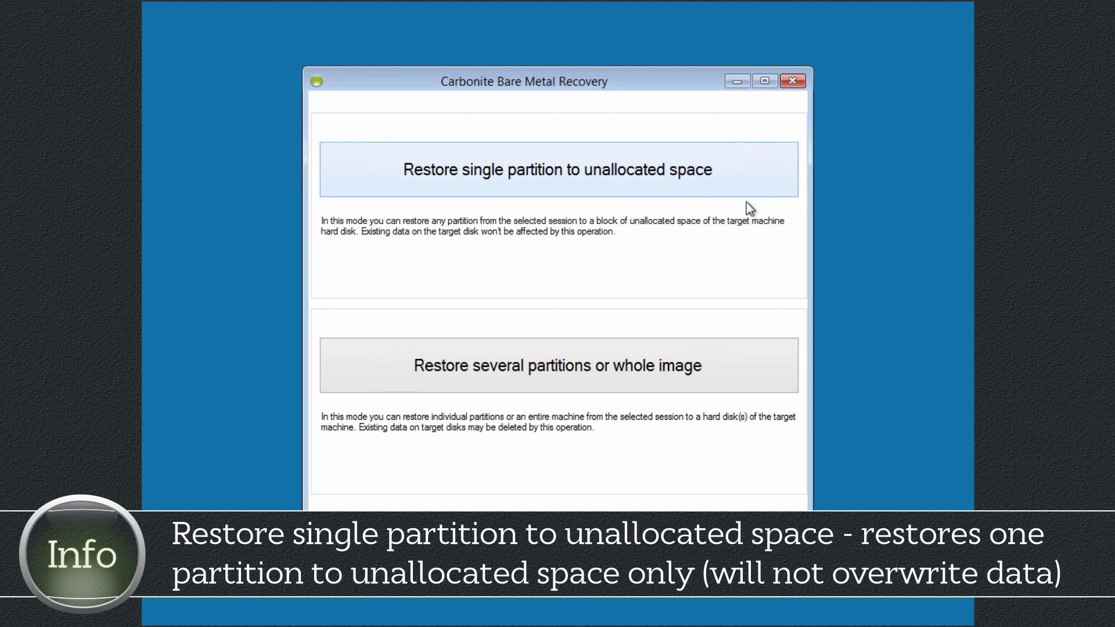
Set up a several-partitions restore of all three volumes to hdd0, with manual destination selection and proportional volume resizing
click(738, 372)
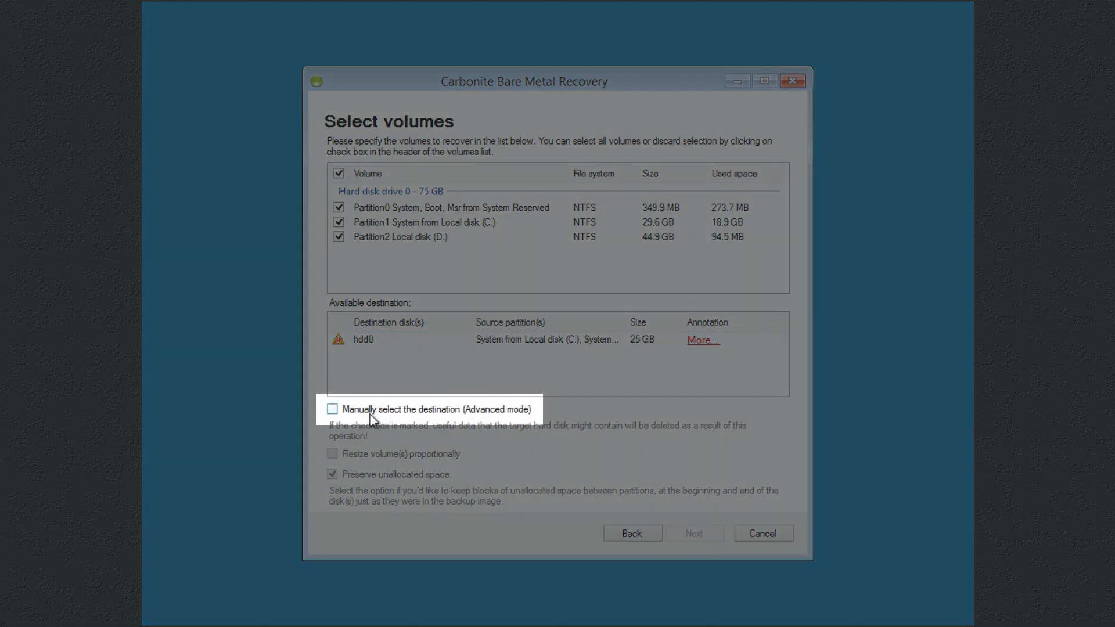
click(332, 409)
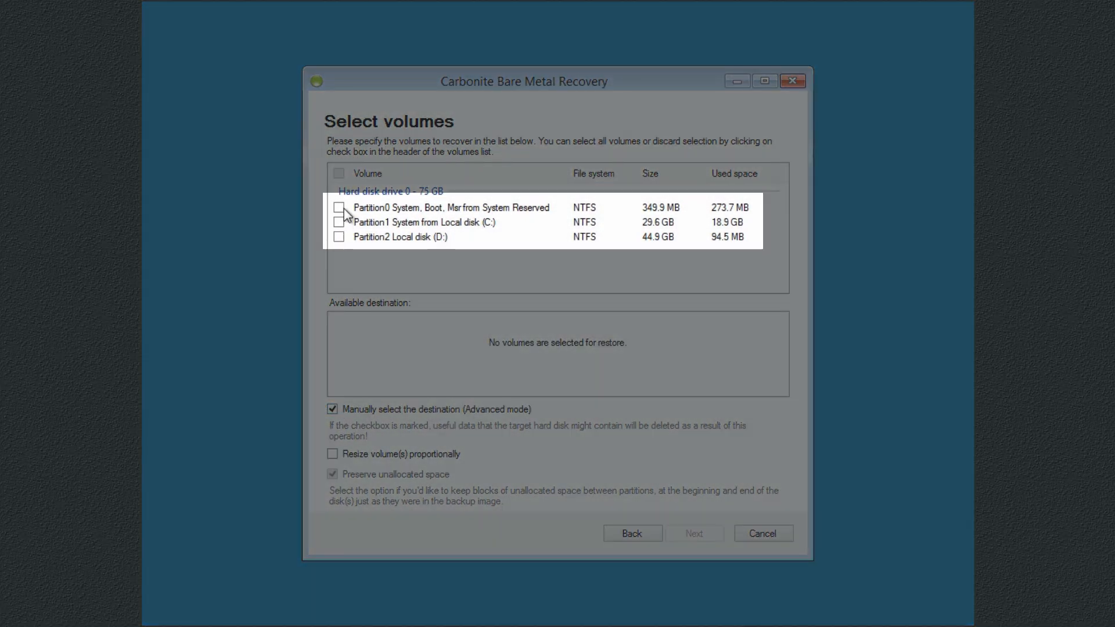
click(339, 207)
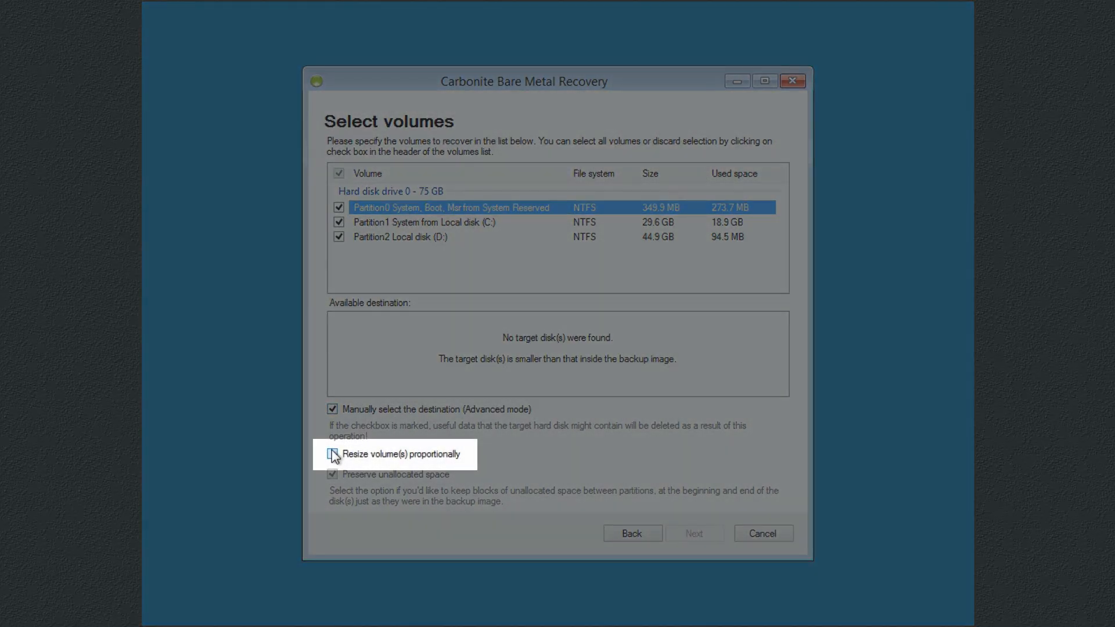
click(333, 455)
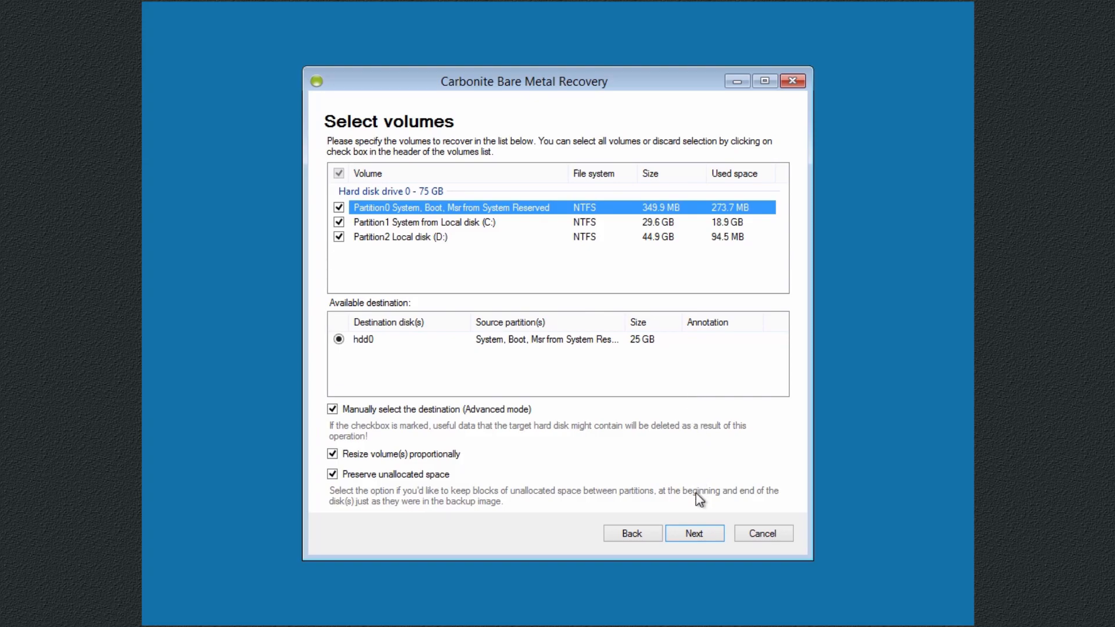
click(694, 533)
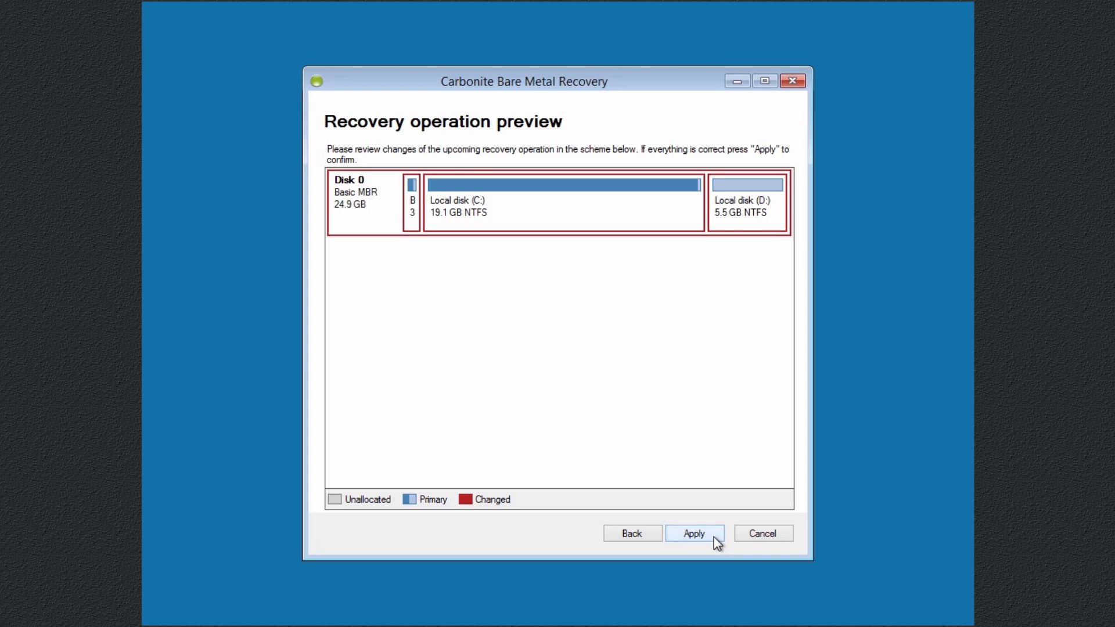
Apply the previewed recovery operation and finish the assistant after the recovery details
click(715, 538)
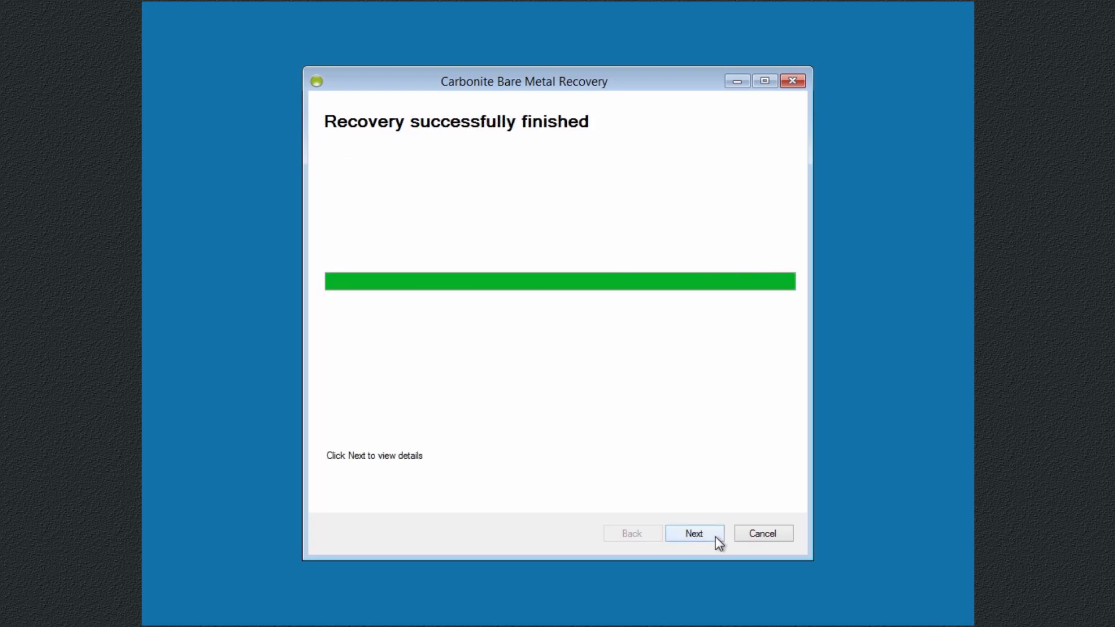
click(716, 537)
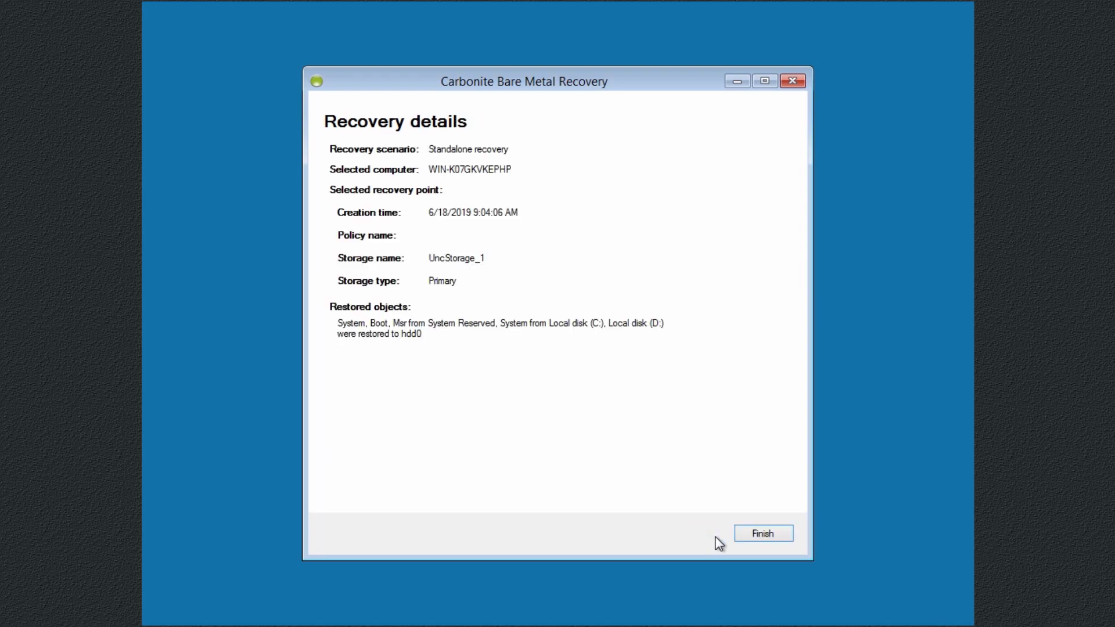
click(776, 535)
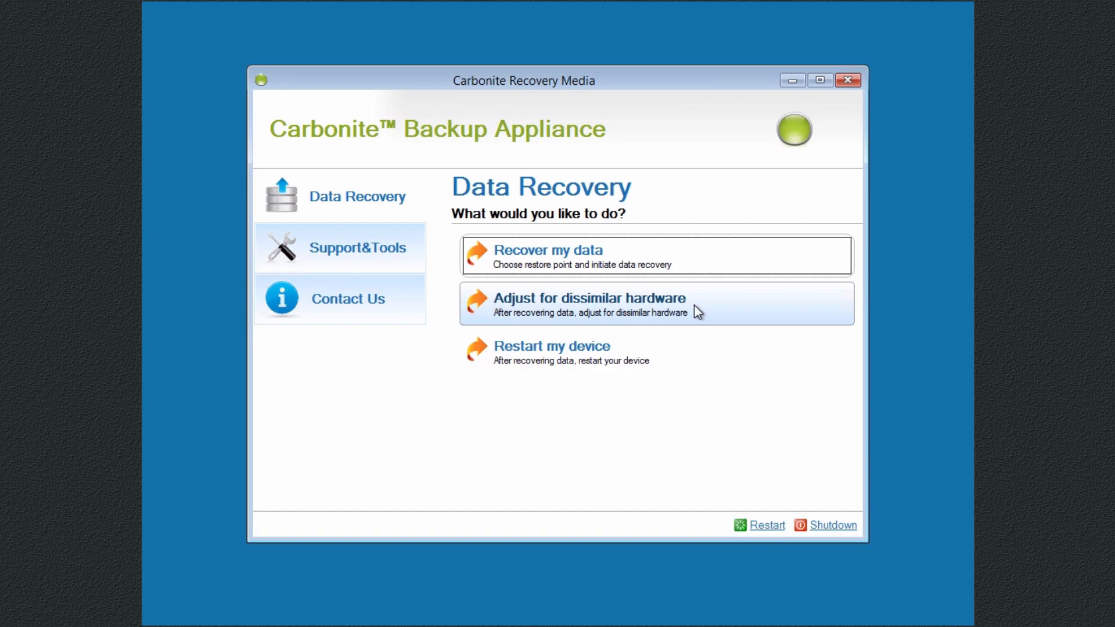
Set up the dissimilar hardware adjustment for Microsoft Windows Server 2012 R2 64-bit Edition in automatic mode
click(694, 304)
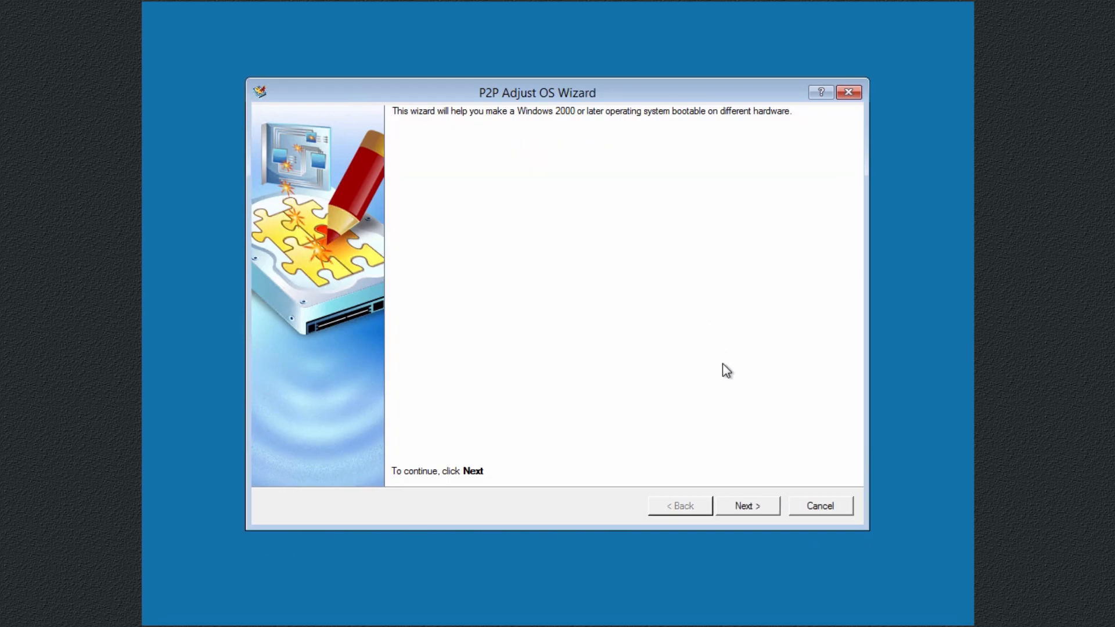
click(770, 508)
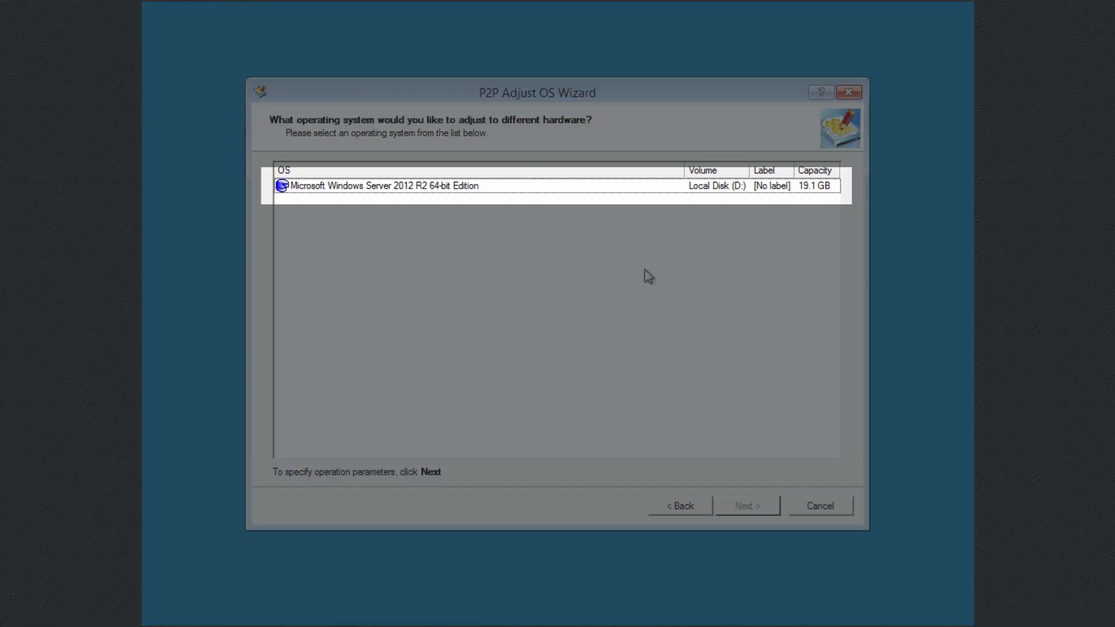
click(611, 187)
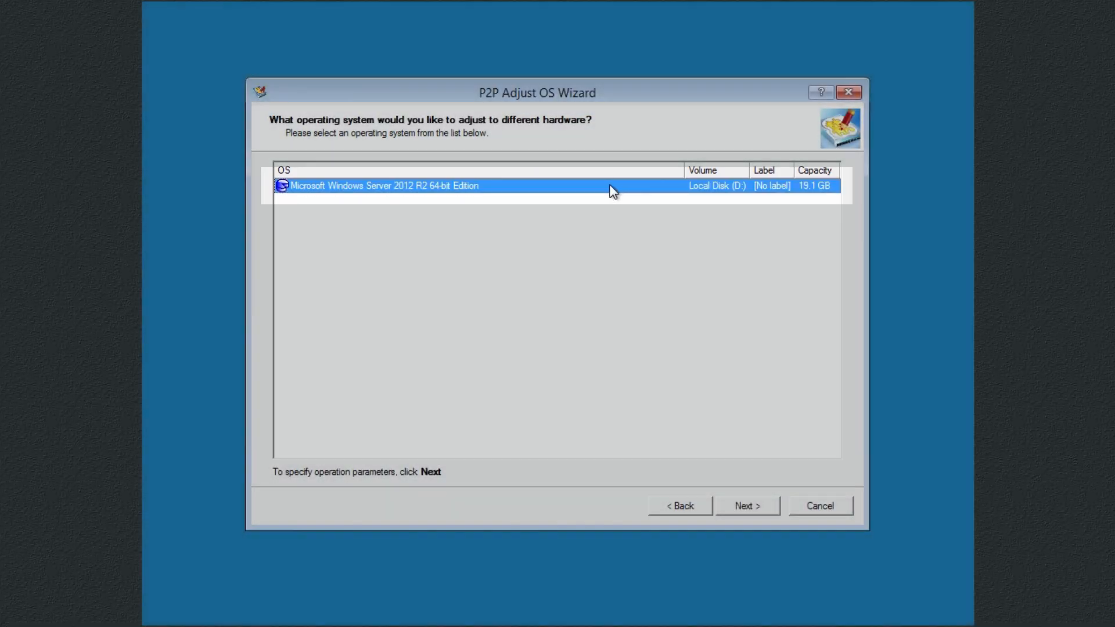
click(775, 505)
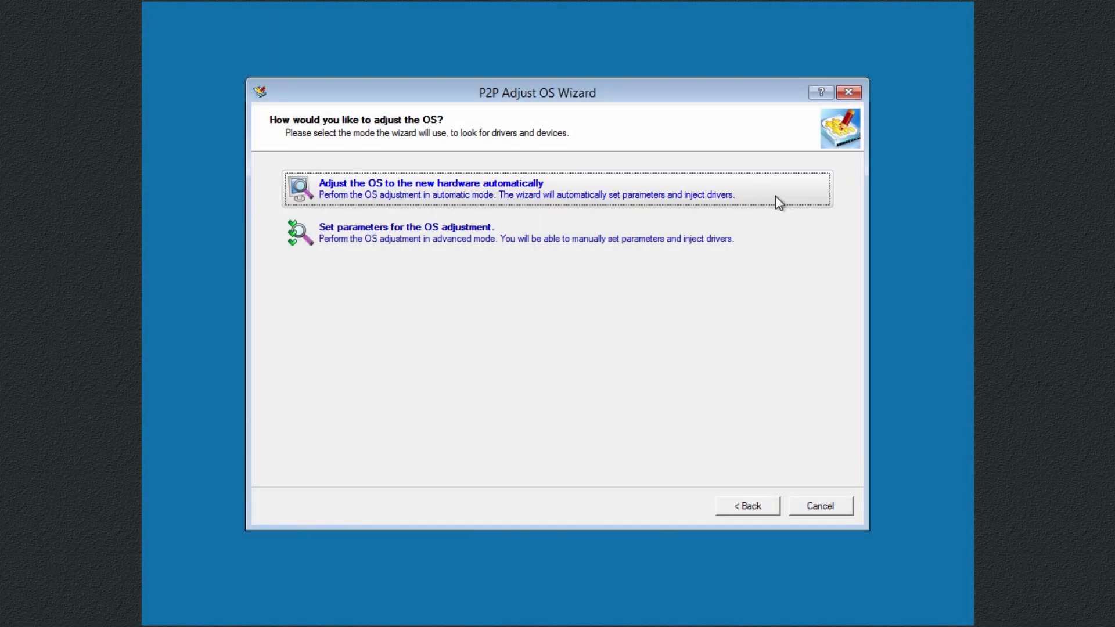
click(775, 197)
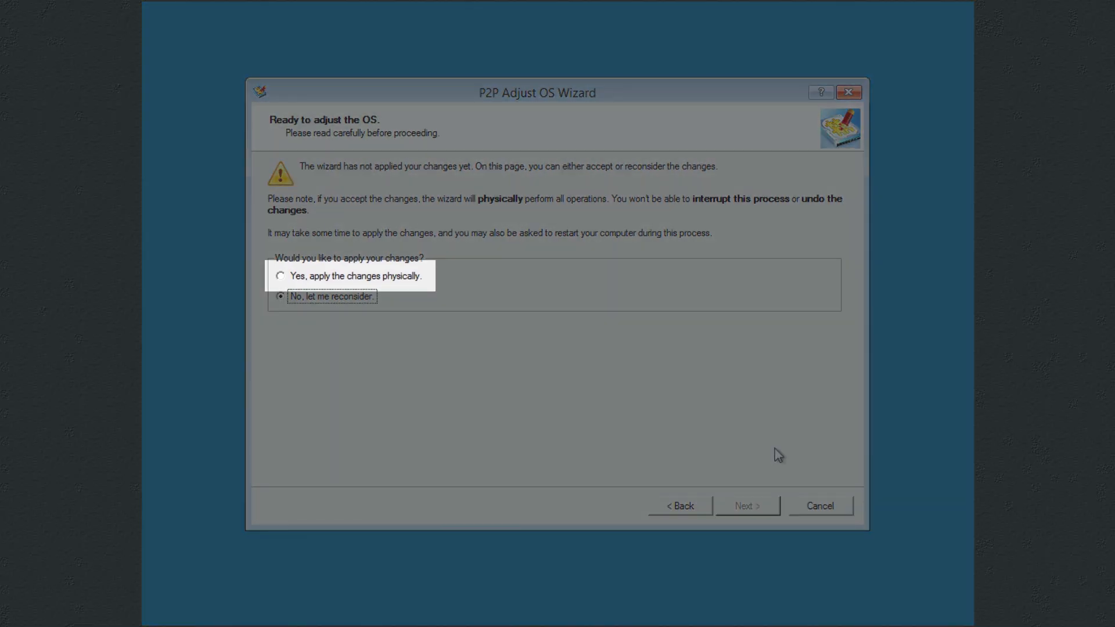
Apply the OS adjustment changes physically, close the wizard and restart the device
click(415, 279)
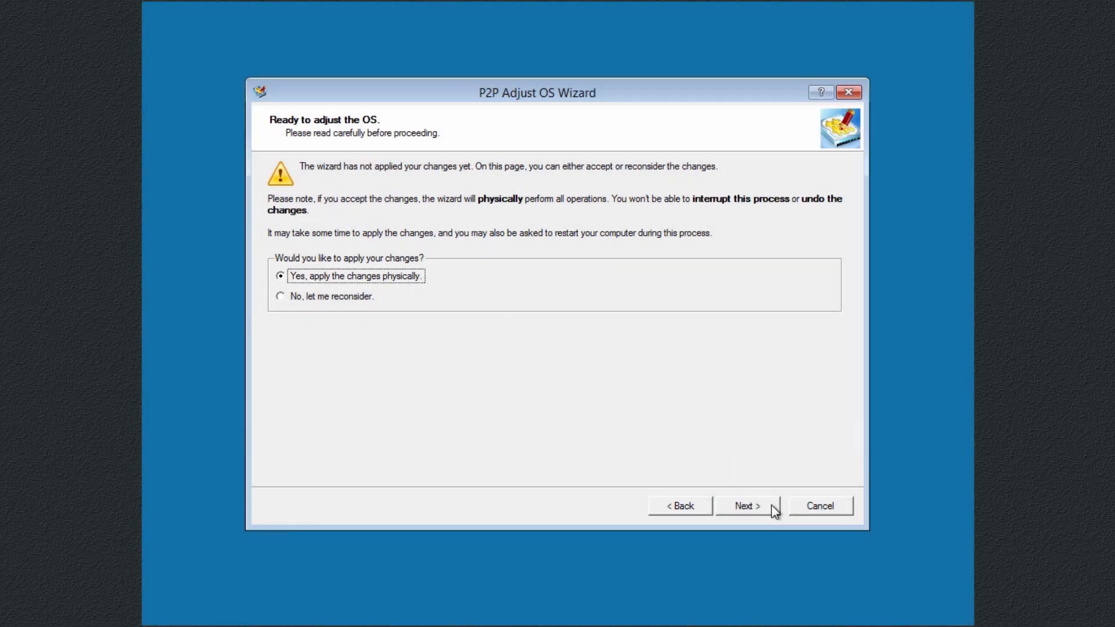
click(772, 505)
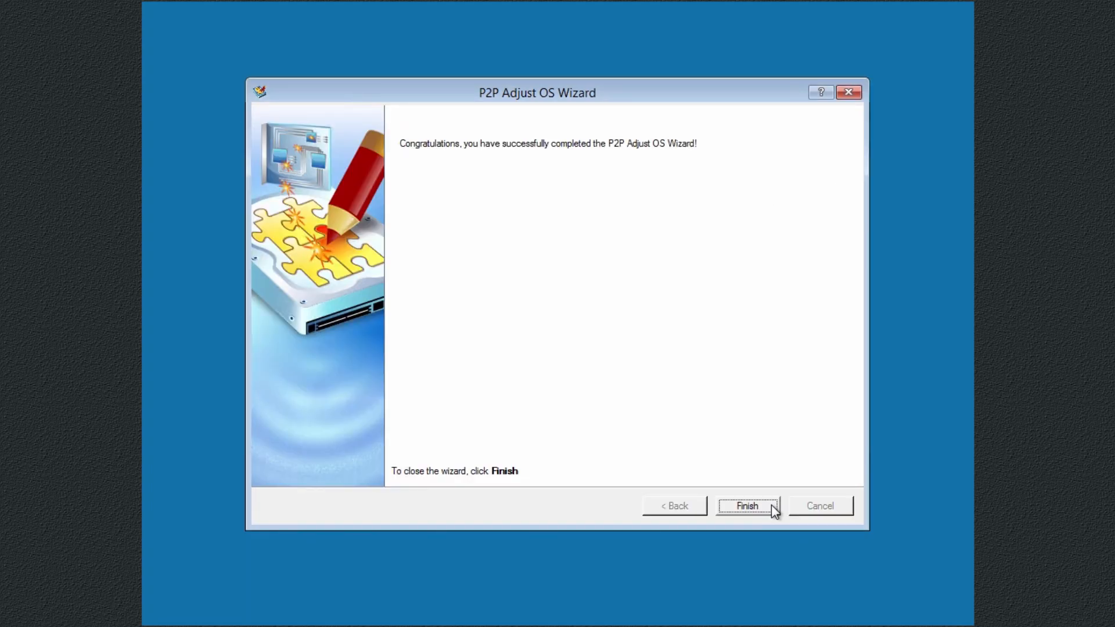
click(771, 505)
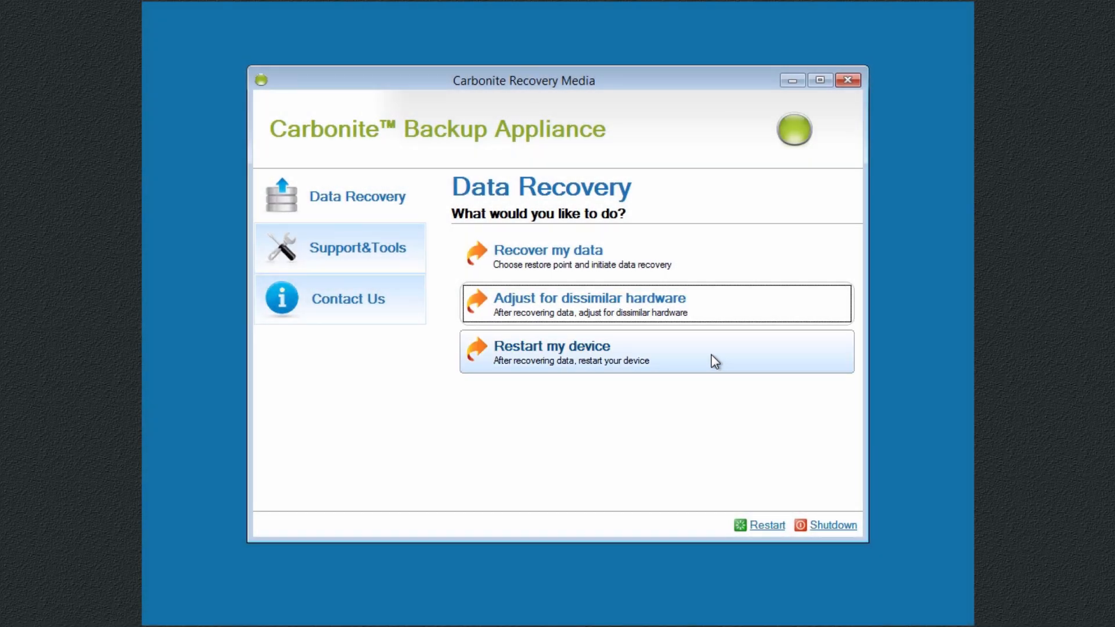
click(715, 361)
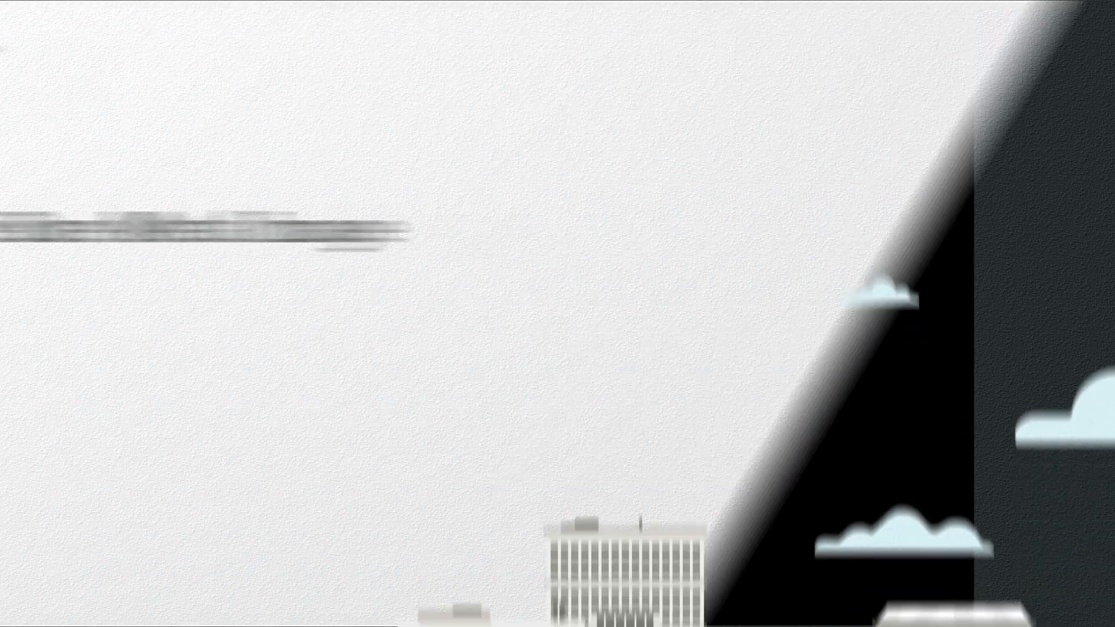